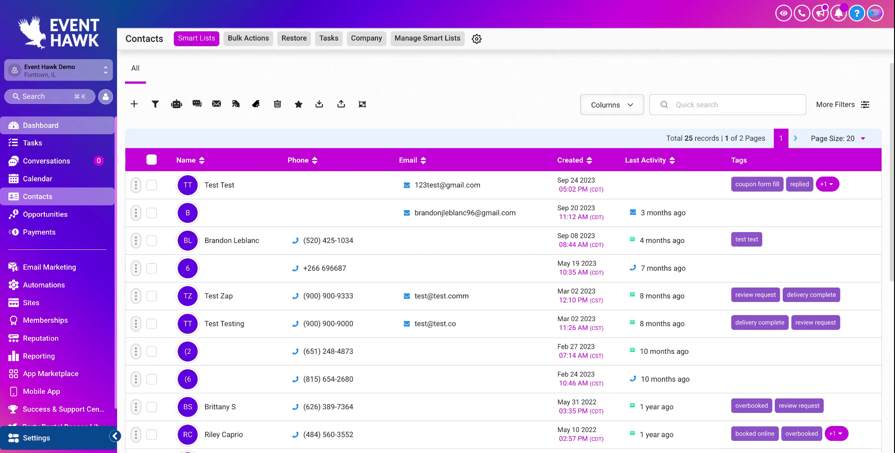
# - Open the contacts list, select all records across all pages, and export them
pyautogui.click(41, 125)
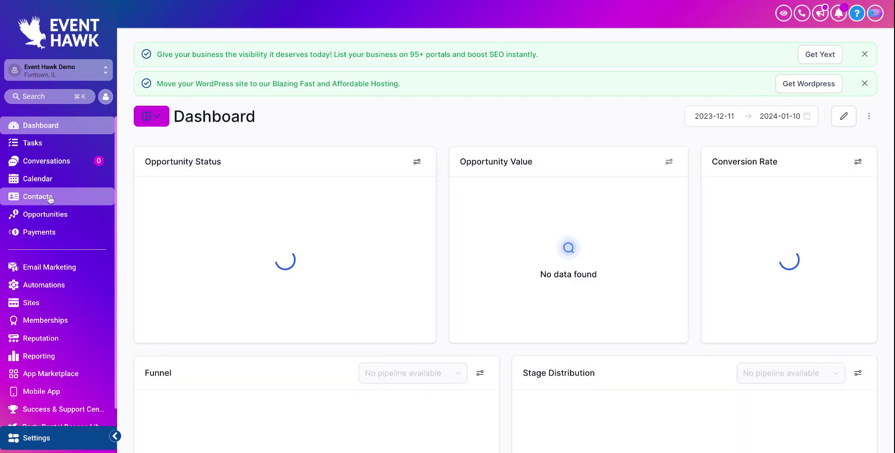
pyautogui.click(50, 198)
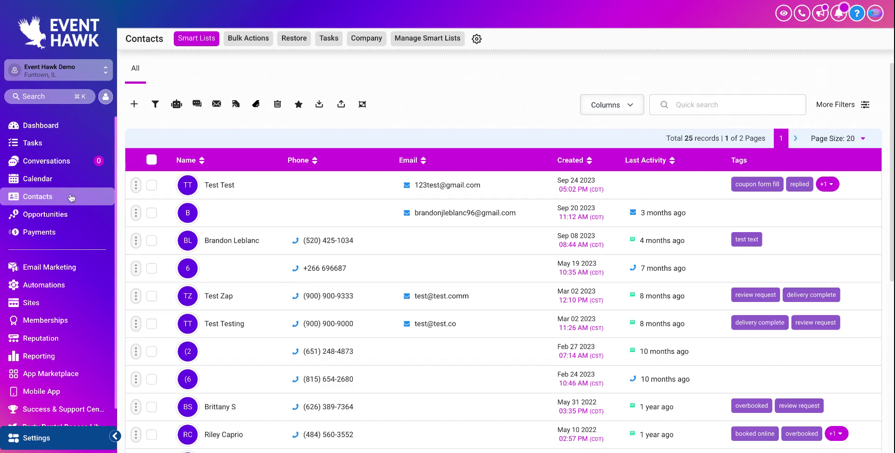
pyautogui.click(151, 159)
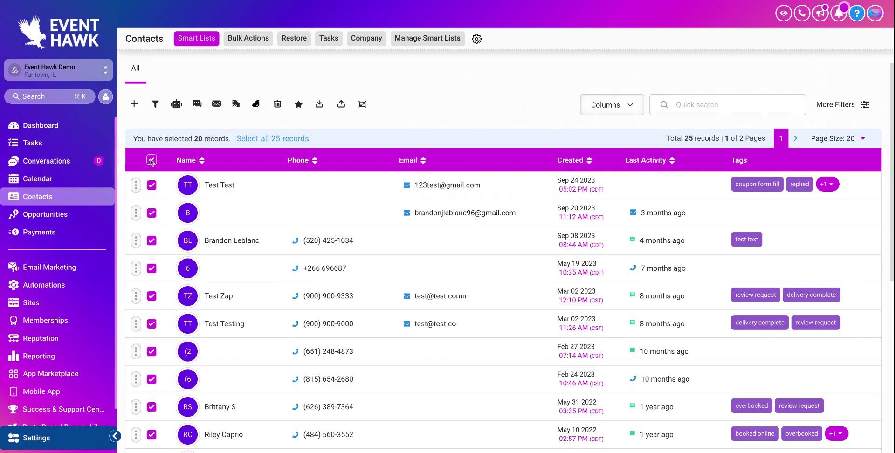
pyautogui.click(284, 140)
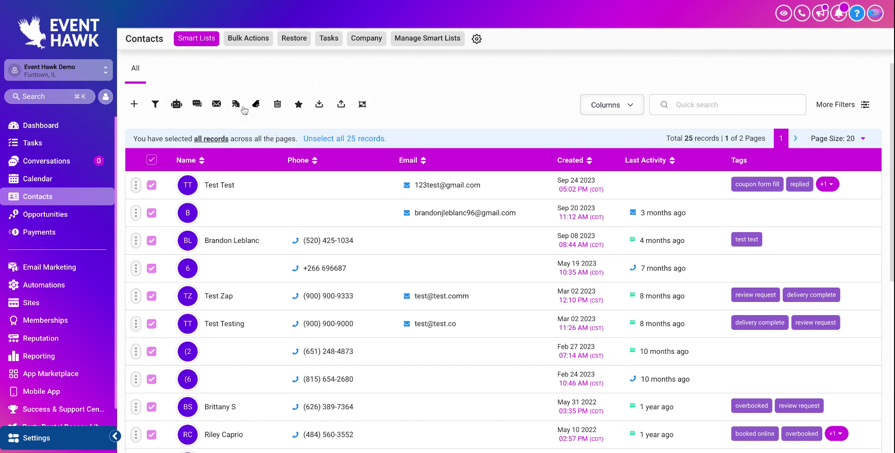
pyautogui.click(319, 104)
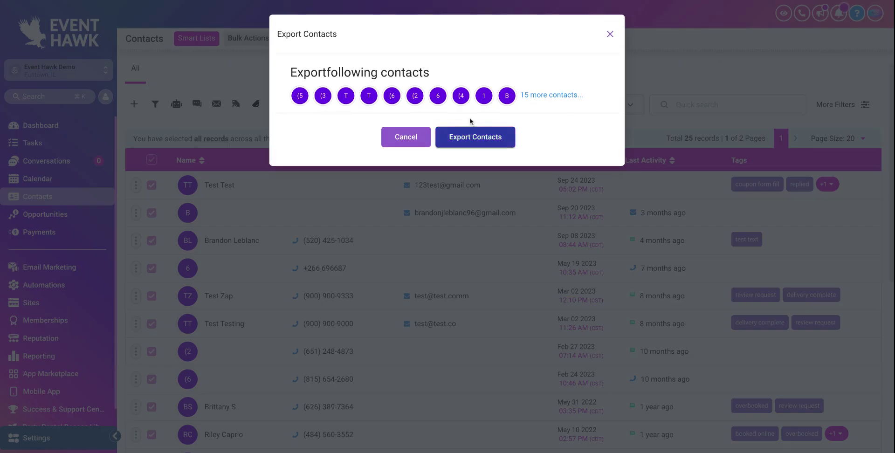
pyautogui.click(479, 138)
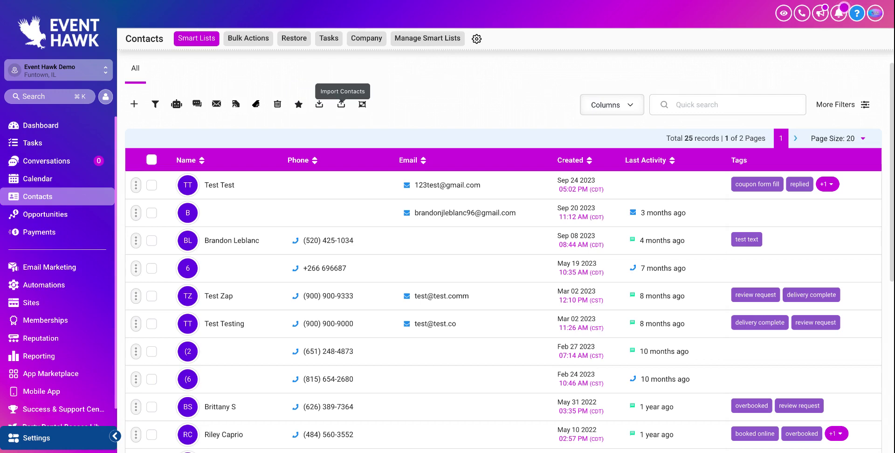
# - Start a contact import with the file filesaver-All_Jan 10 24 7_19 am.csv and continue to column mapping
pyautogui.click(341, 104)
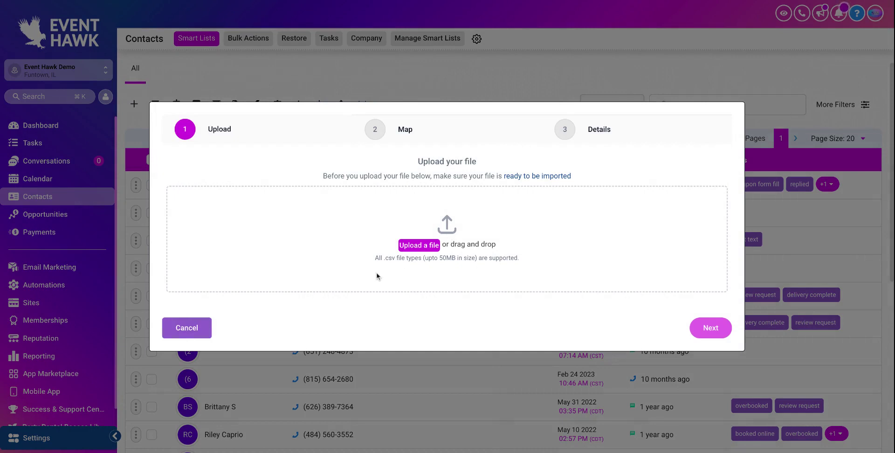
pyautogui.moveTo(387, 256); pyautogui.dragTo(456, 257)
pyautogui.click(416, 247)
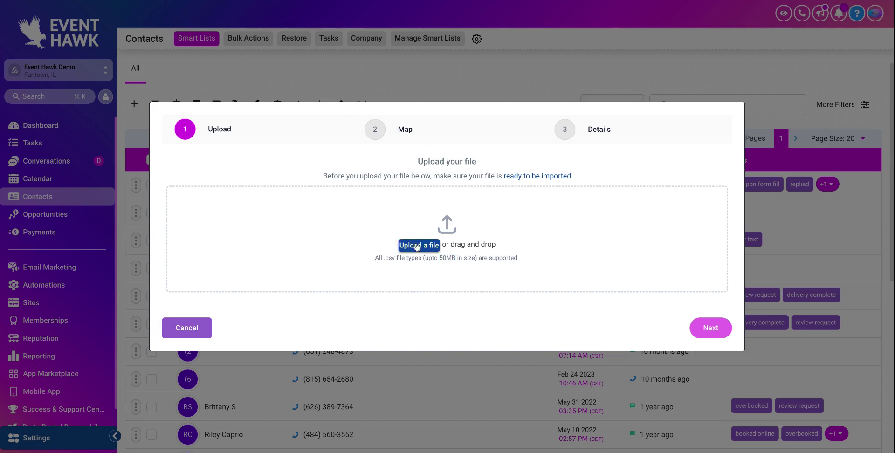
pyautogui.doubleClick(366, 132)
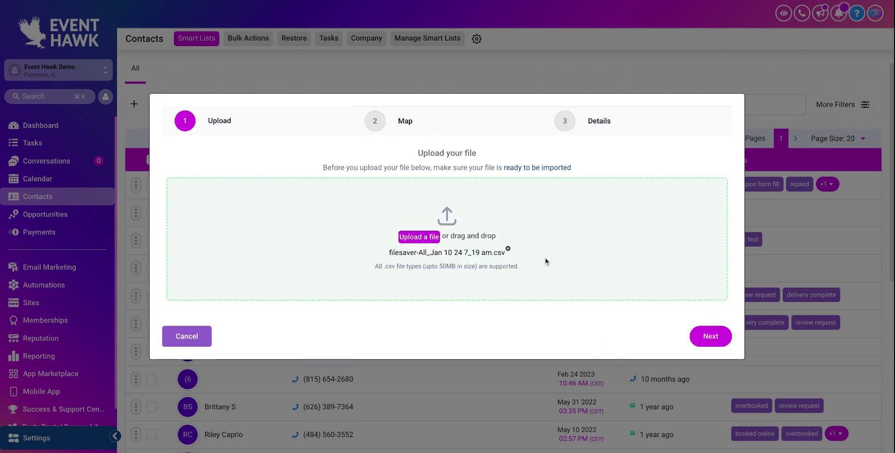
pyautogui.click(710, 337)
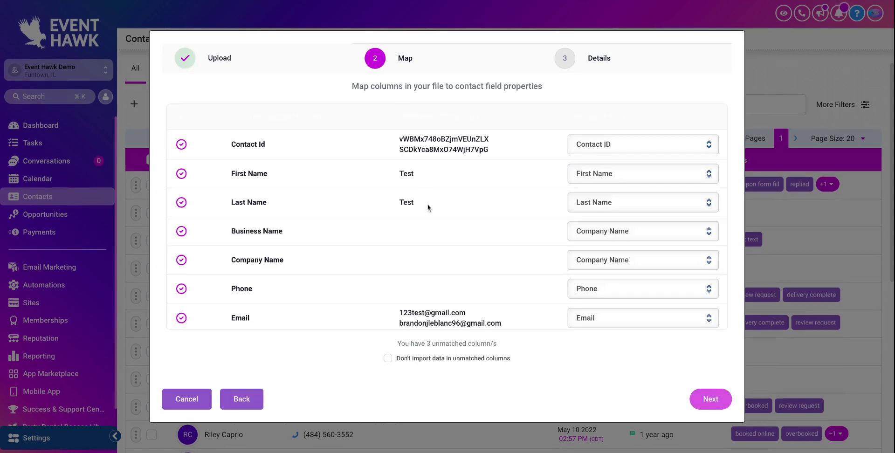
# - Review how the file's columns map to contact fields and browse the fields available for the unmatched Created column
pyautogui.scroll(-3, 427, 205)
pyautogui.scroll(3, 427, 204)
pyautogui.scroll(-3, 366, 308)
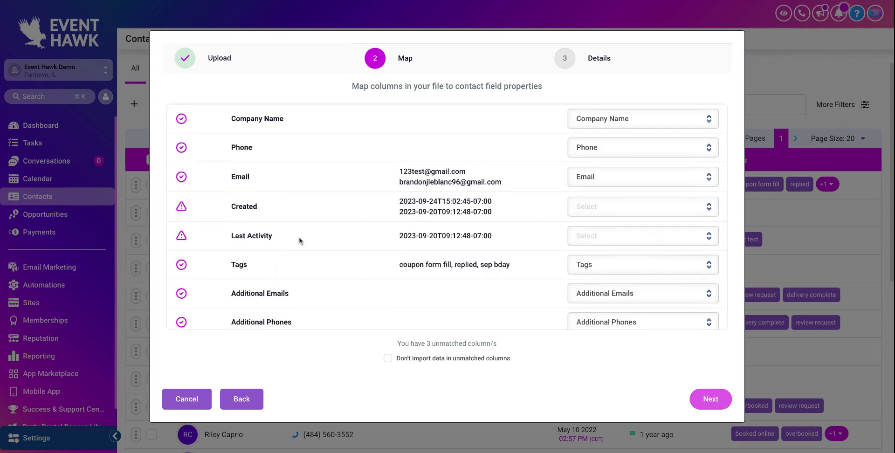
pyautogui.scroll(-1, 292, 242)
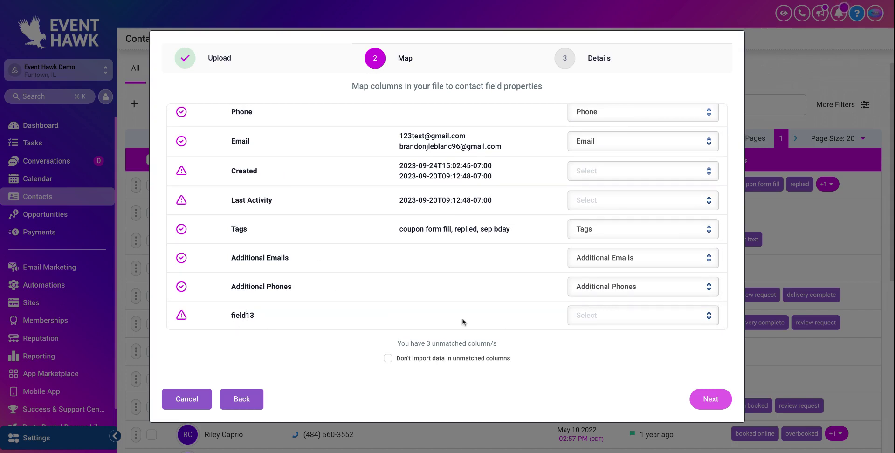
pyautogui.scroll(1, 441, 230)
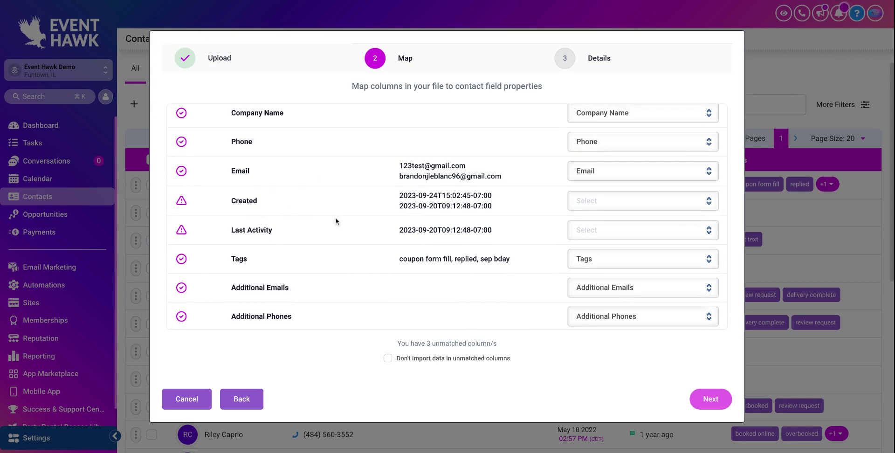
pyautogui.click(611, 205)
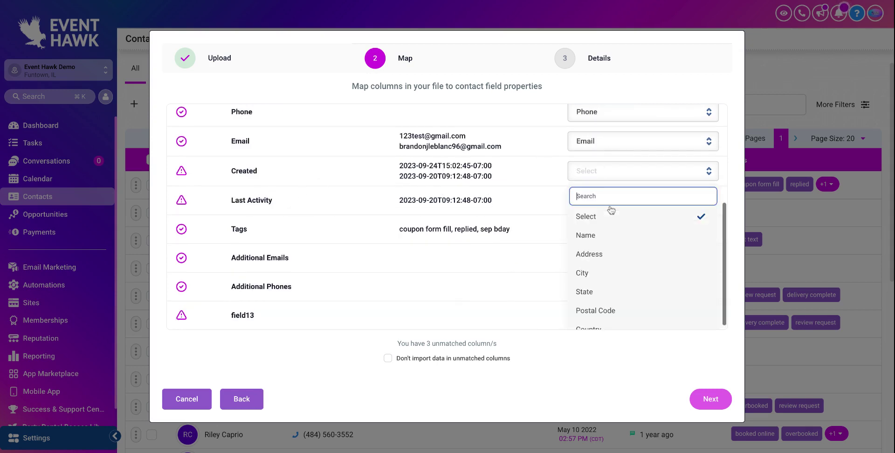
pyautogui.scroll(-1, 624, 235)
pyautogui.scroll(1, 625, 236)
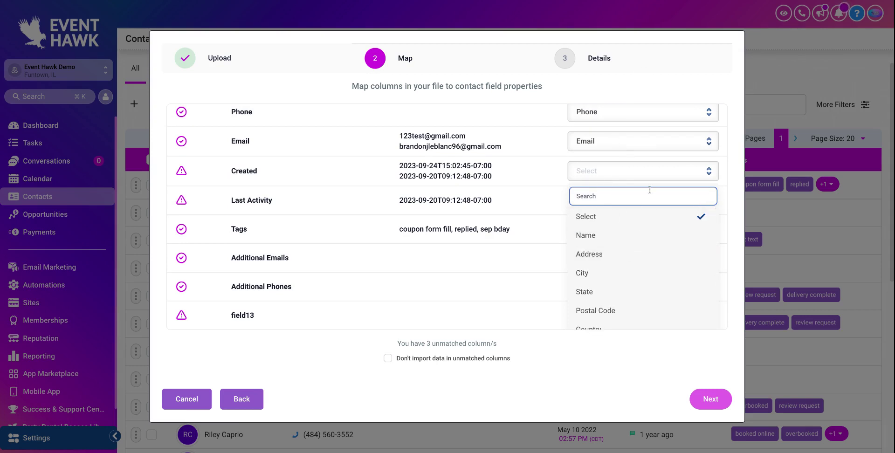
pyautogui.scroll(-3, 629, 291)
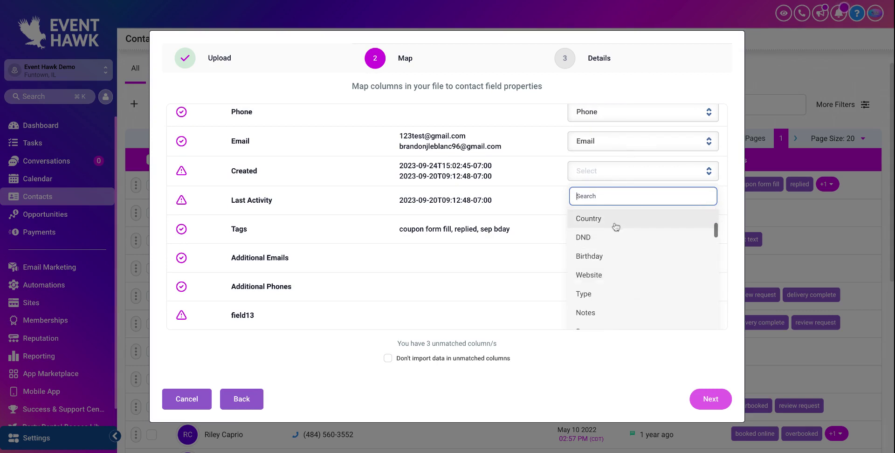
pyautogui.scroll(-1, 620, 261)
pyautogui.scroll(-1, 626, 252)
pyautogui.scroll(-1, 626, 252)
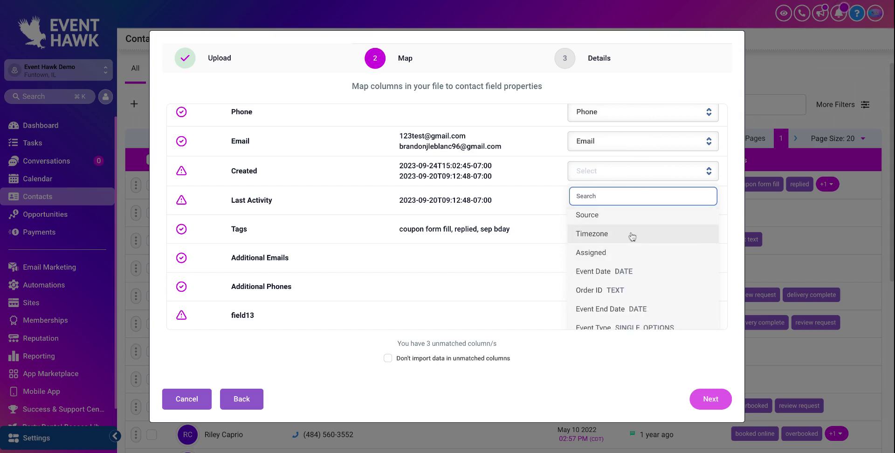
pyautogui.scroll(-1, 643, 289)
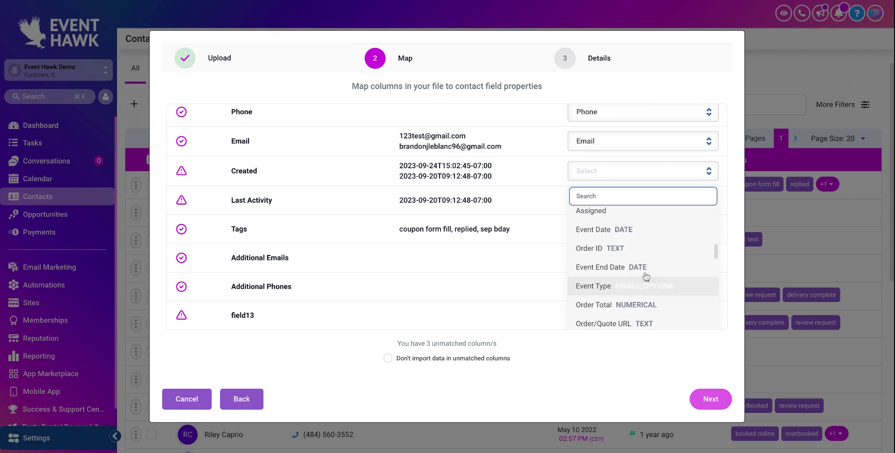
pyautogui.scroll(-2, 660, 301)
pyautogui.scroll(-3, 665, 276)
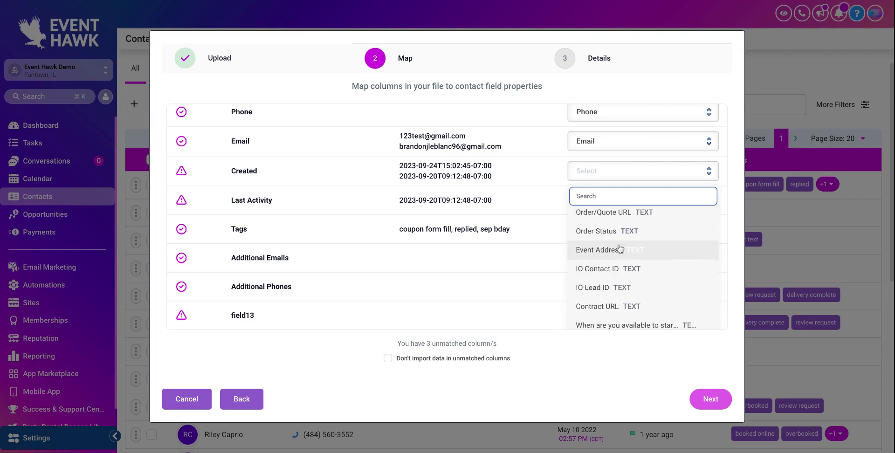
pyautogui.scroll(-1, 637, 282)
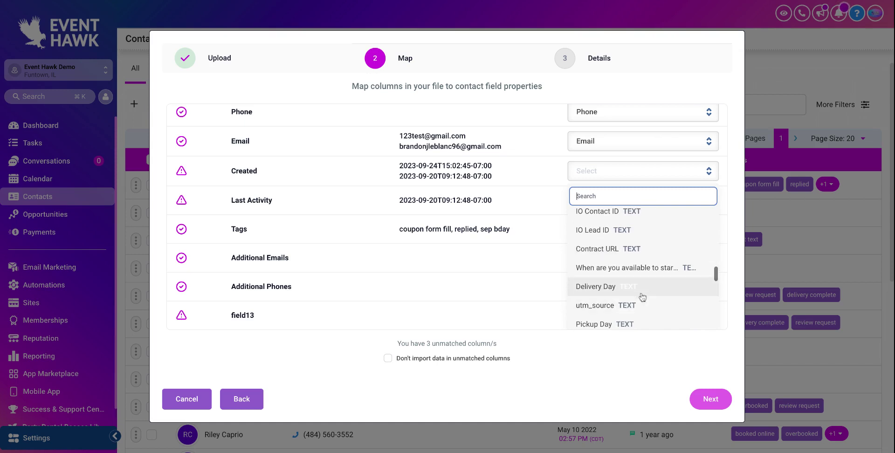
pyautogui.scroll(-1, 671, 317)
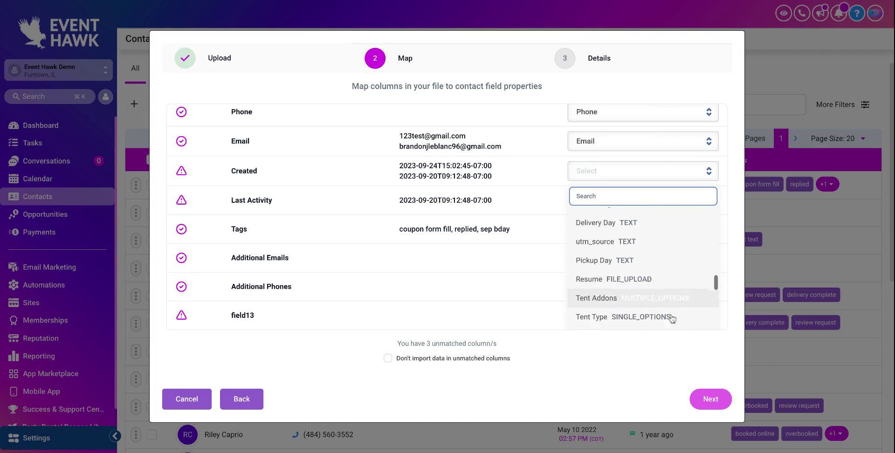
pyautogui.scroll(-4, 672, 318)
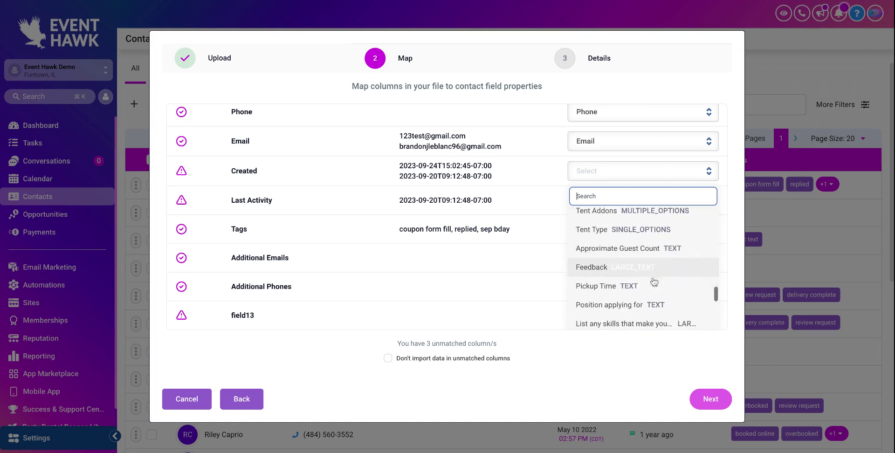
pyautogui.scroll(-2, 654, 282)
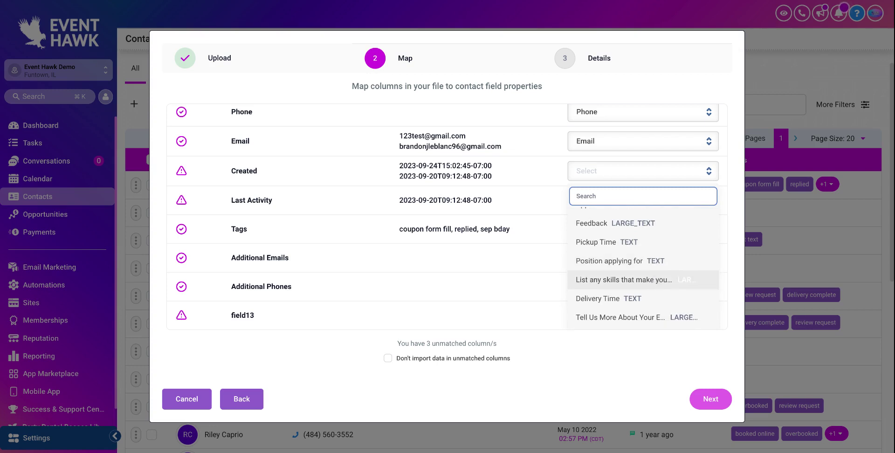
pyautogui.scroll(-3, 639, 298)
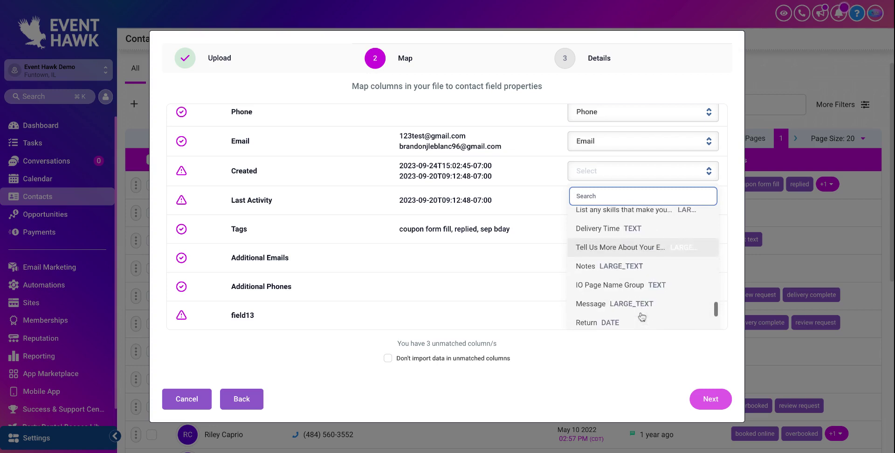
pyautogui.scroll(-4, 634, 297)
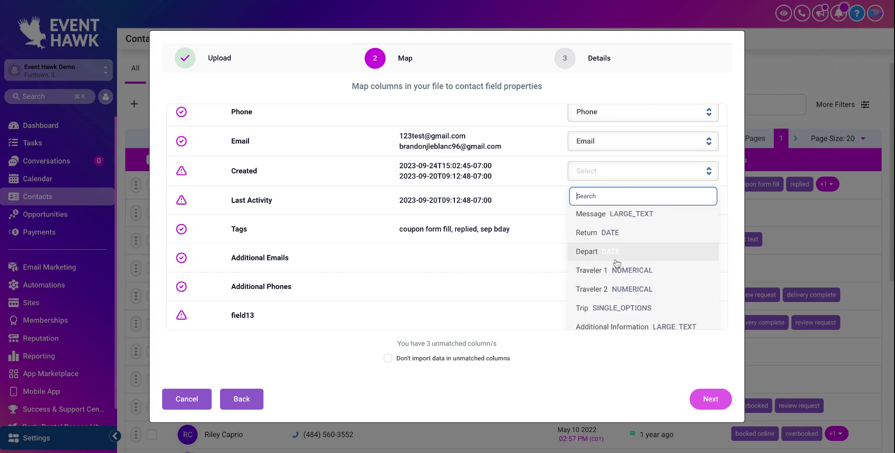
pyautogui.scroll(-2, 627, 285)
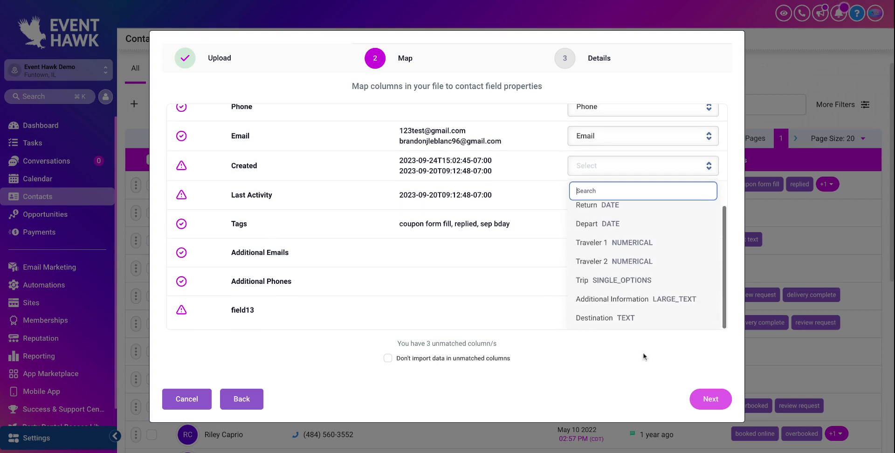
pyautogui.click(420, 321)
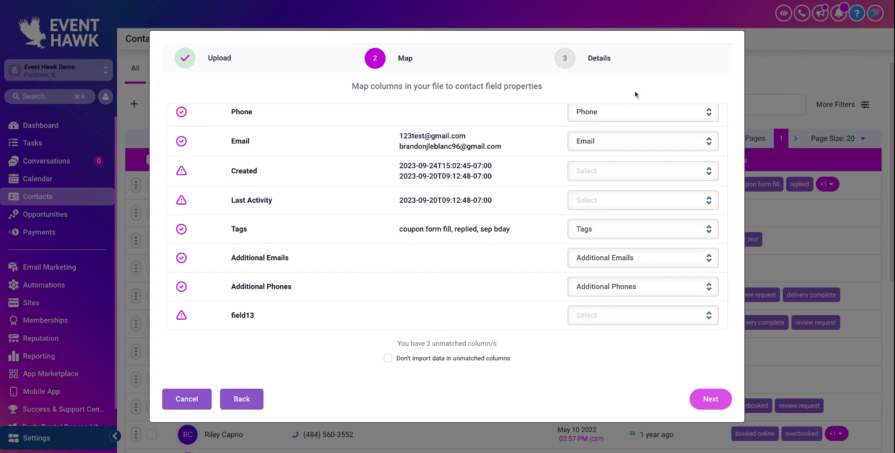
# - Exclude the data in unmatched columns from the import and continue to the final details
pyautogui.click(387, 359)
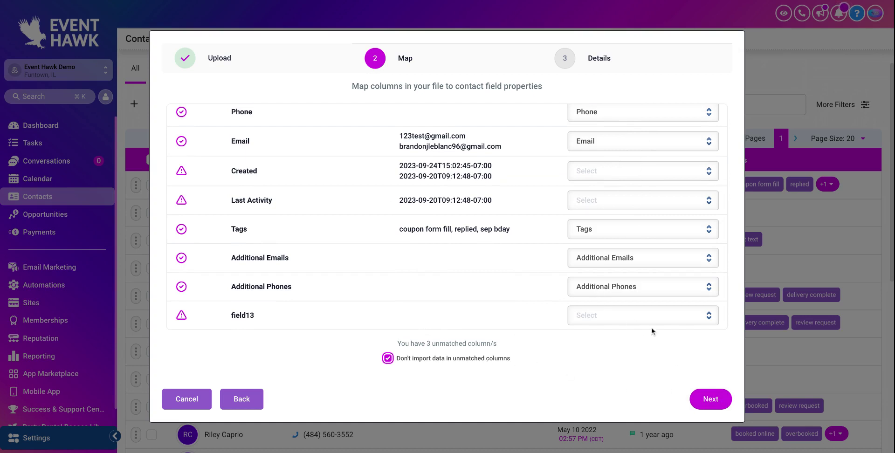
pyautogui.click(707, 400)
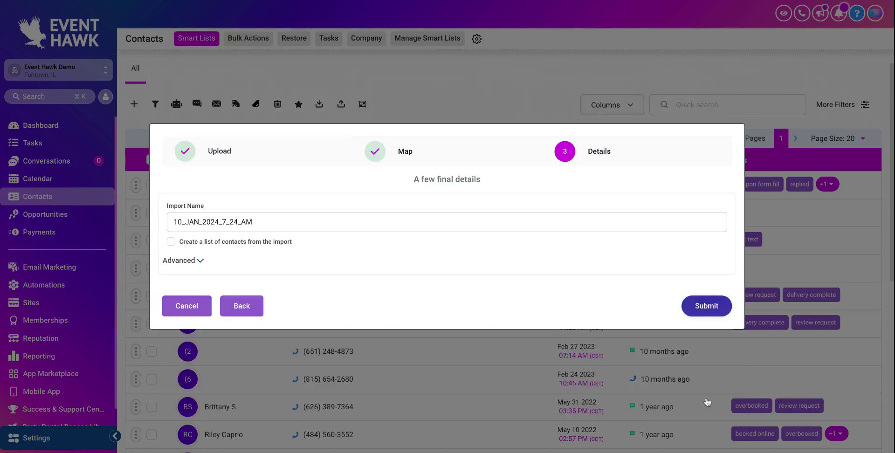
# - Name the import "Test Test import" and enable creating a list of contacts from it
pyautogui.tripleClick(409, 221)
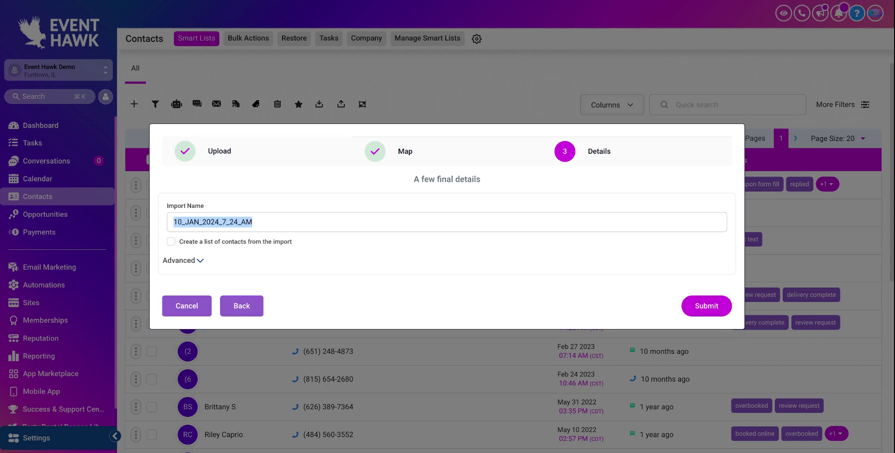
pyautogui.write('Test Test')
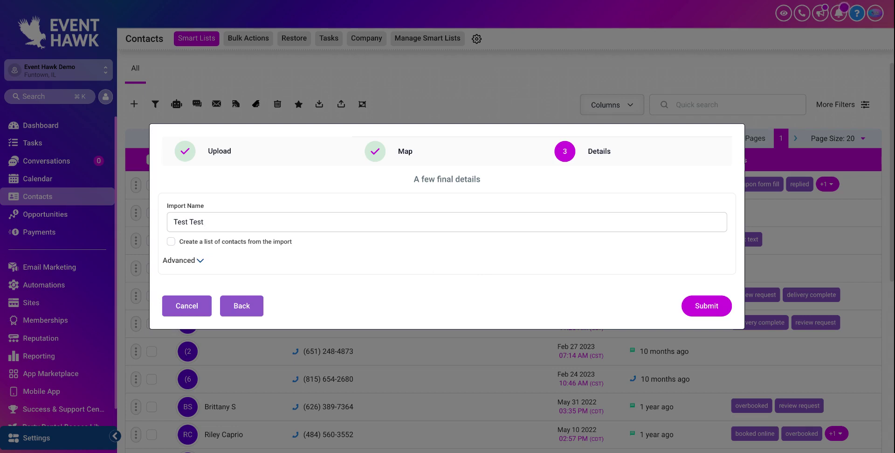
pyautogui.press('Tab')
pyautogui.press('space')
# - In the advanced import options, set new contacts to join the "1. New Lead Notification" workflow, and cancel the import
pyautogui.click(200, 264)
pyautogui.scroll(-1, 267, 233)
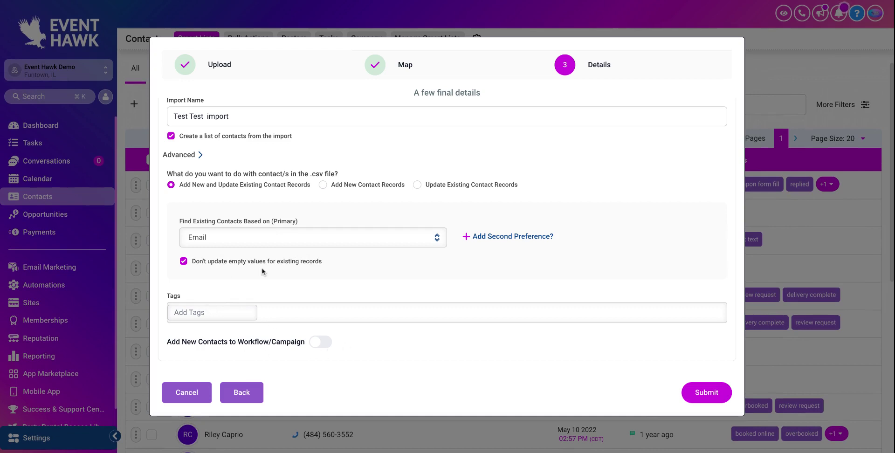
pyautogui.click(320, 341)
pyautogui.scroll(-1, 319, 340)
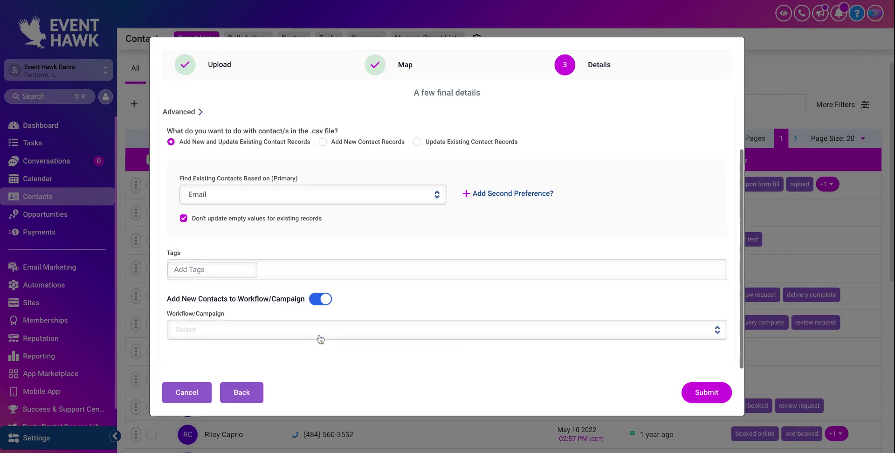
pyautogui.click(290, 329)
pyautogui.scroll(-4, 290, 294)
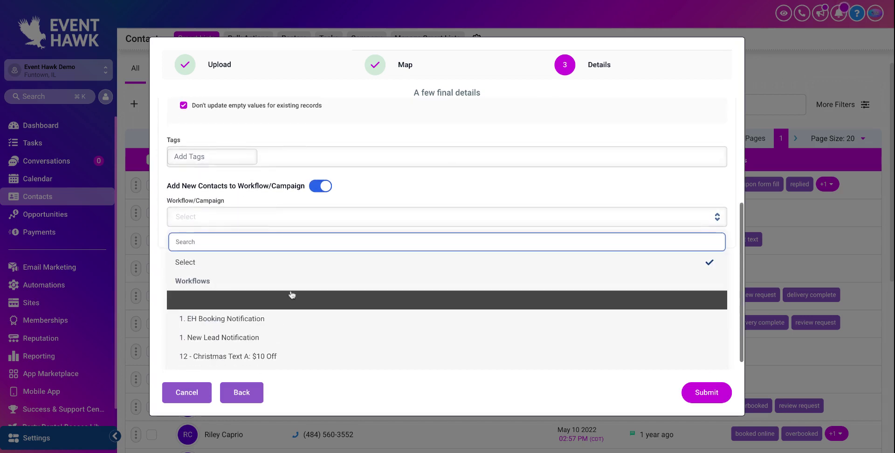
pyautogui.scroll(-1, 234, 287)
pyautogui.scroll(-1, 247, 280)
pyautogui.scroll(1, 281, 262)
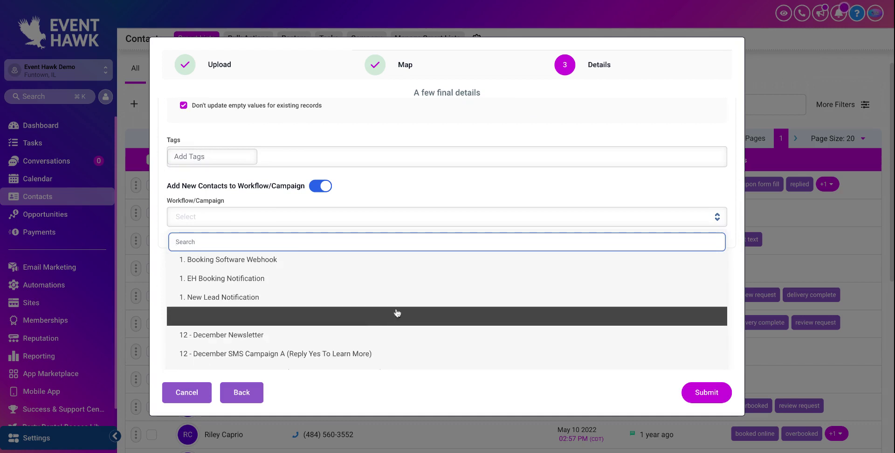
pyautogui.click(281, 296)
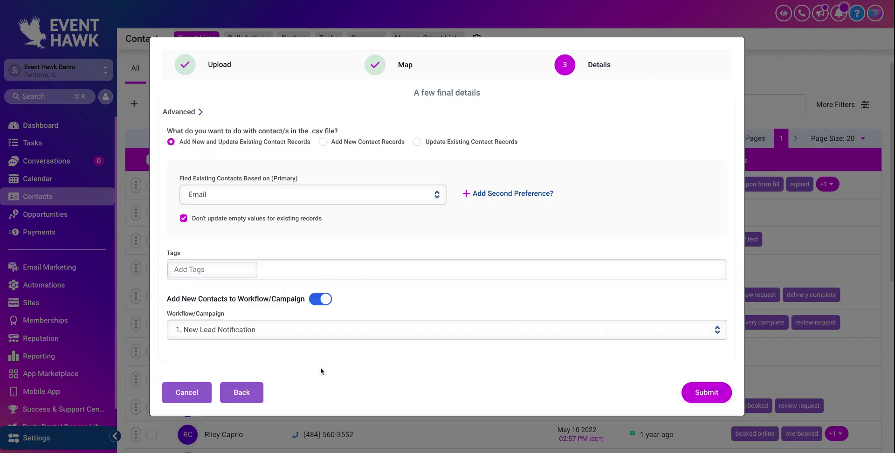
pyautogui.click(186, 392)
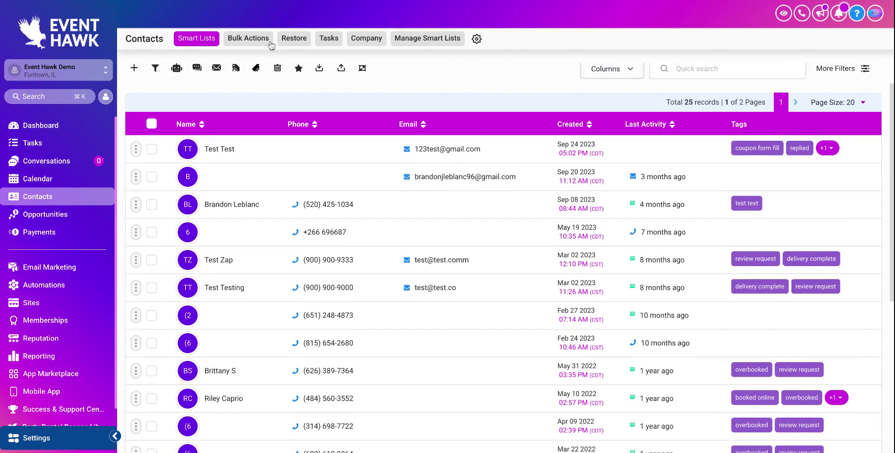
pyautogui.scroll(-2, 385, 274)
pyautogui.scroll(-3, 385, 274)
pyautogui.scroll(6, 384, 274)
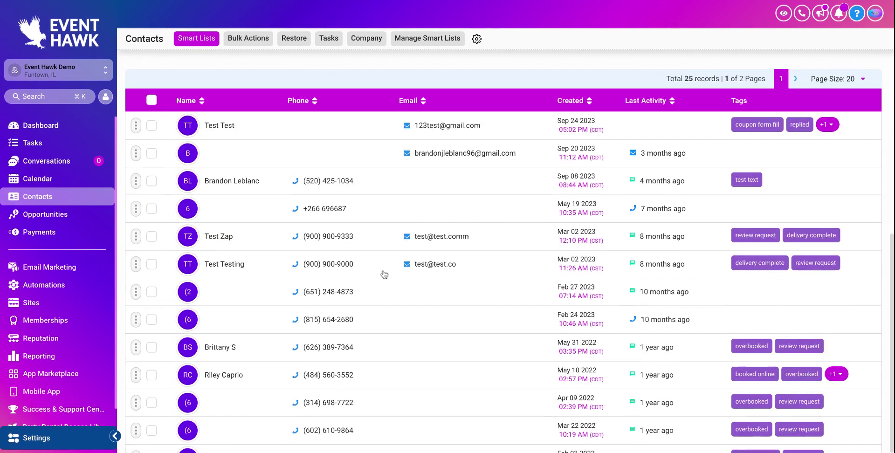